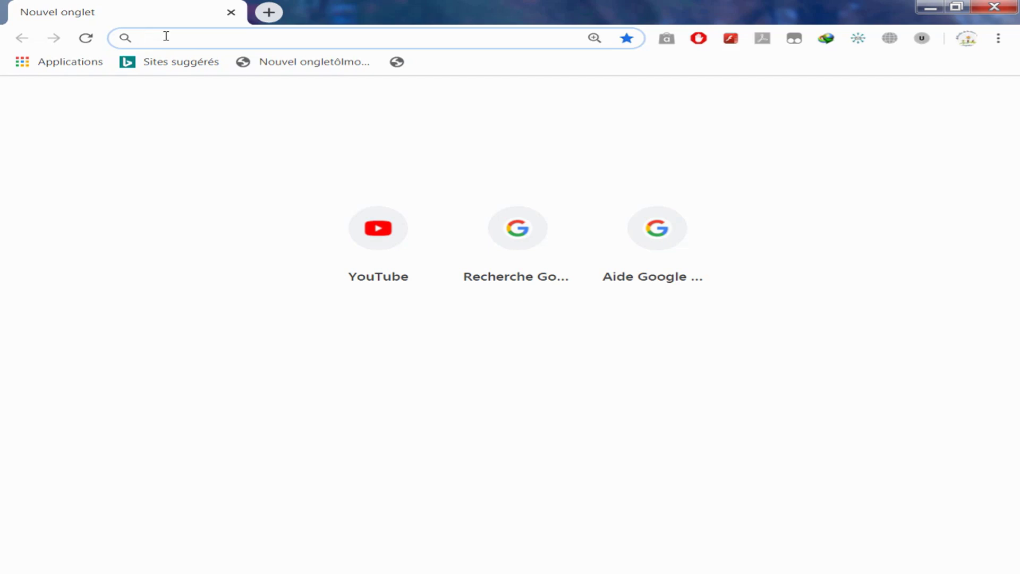
Search the web for "handbrake 32 bit windows 7 download" and download HandBrake-1.0.7-i686-Win_GUI.exe from handbrake.fr.
{"action": "type", "text": "ha"}
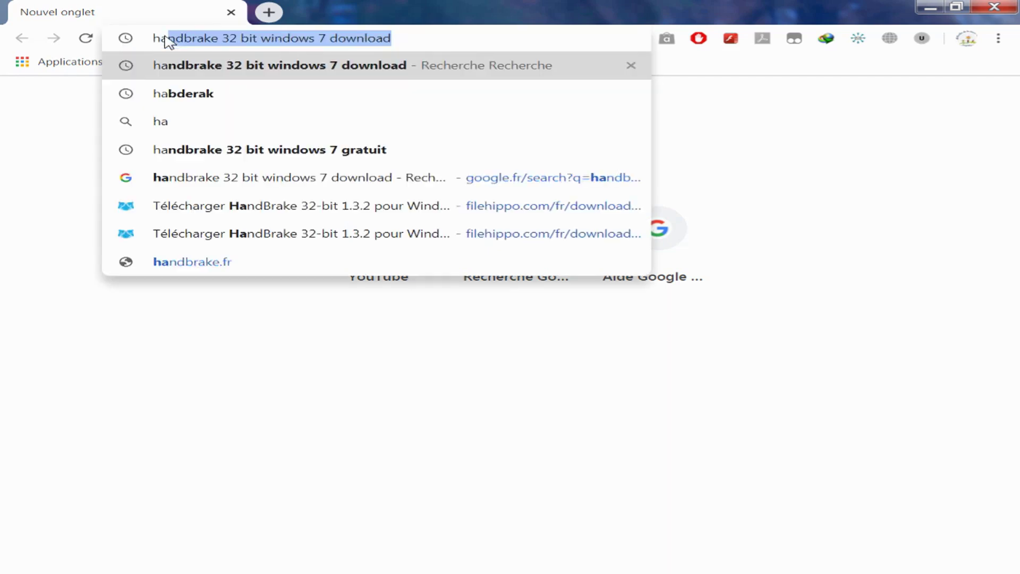
{"action": "key", "text": "Return"}
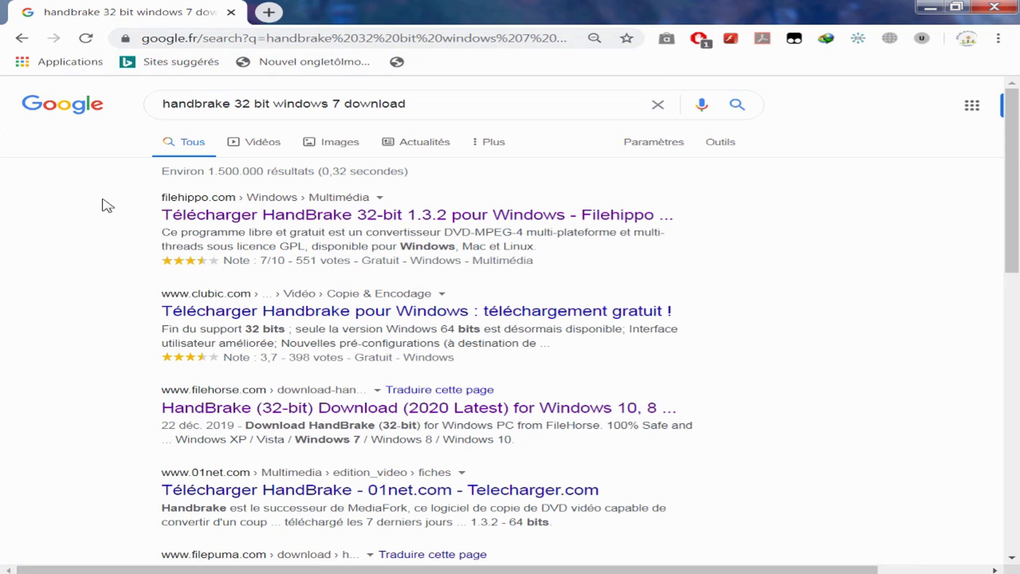
{"action": "scroll", "coordinate": [244, 195], "scroll_direction": "down", "scroll_amount": 3}
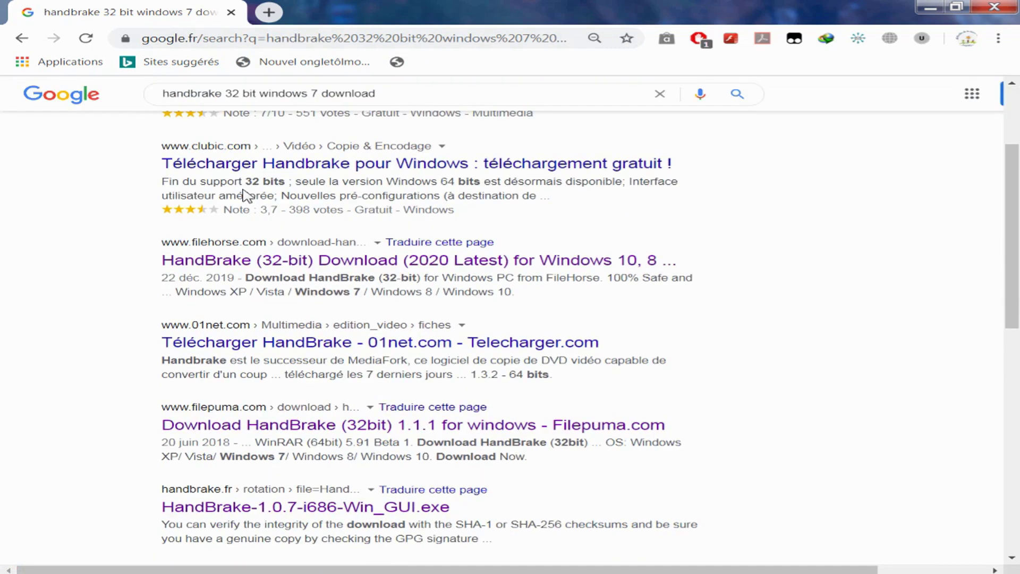
{"action": "scroll", "coordinate": [245, 194], "scroll_direction": "down", "scroll_amount": 2}
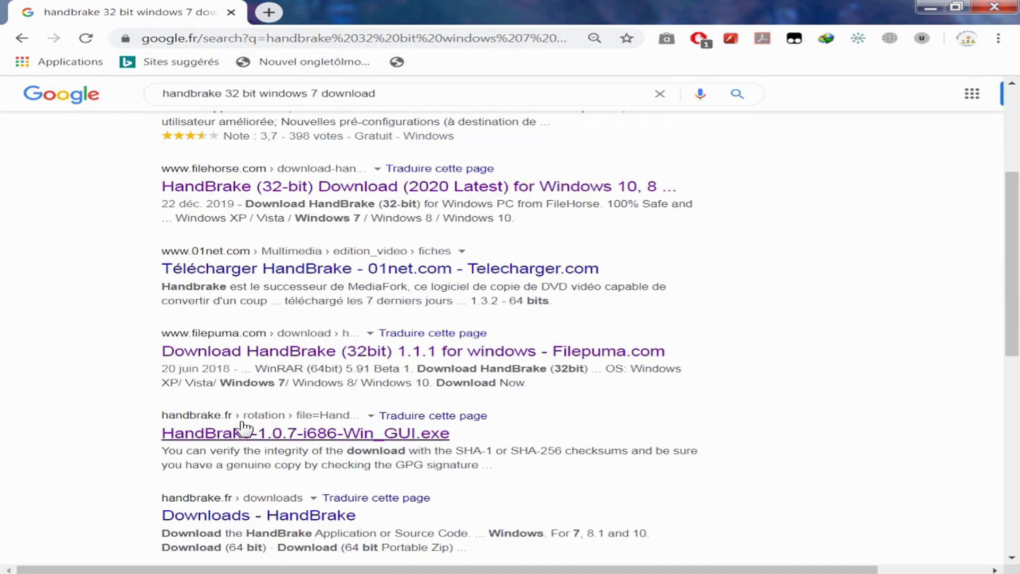
{"action": "left_click", "coordinate": [265, 433]}
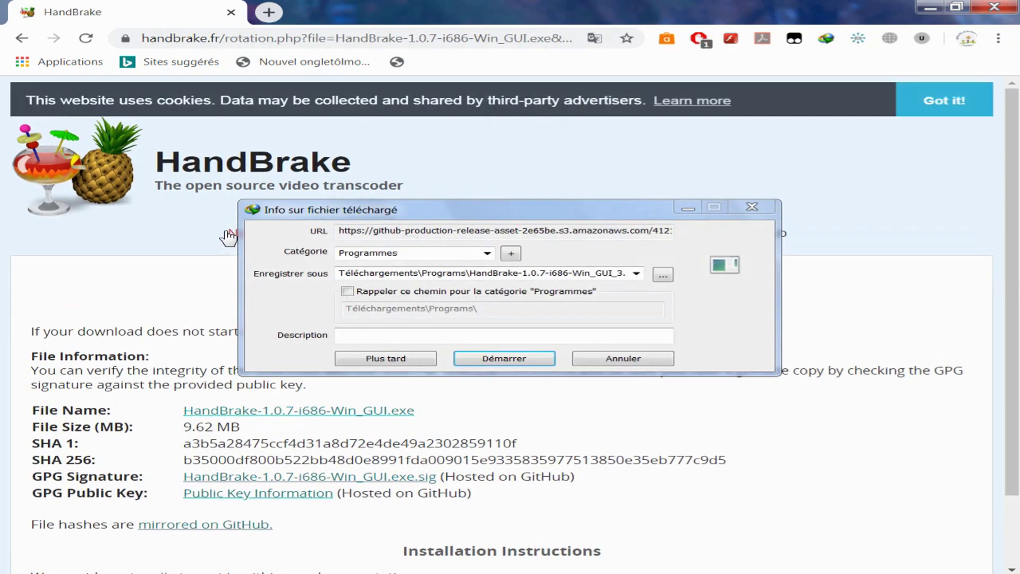
{"action": "left_click", "coordinate": [499, 360]}
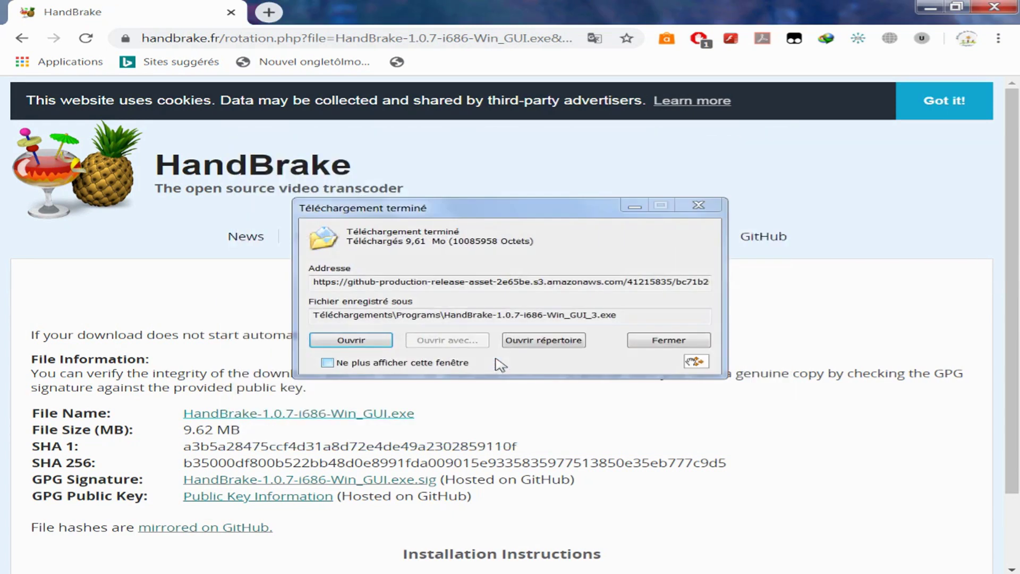
Run the downloaded HandBrake 1.0.7 installer and install it into C:\Program Files\HandBrake.
{"action": "left_click", "coordinate": [373, 343]}
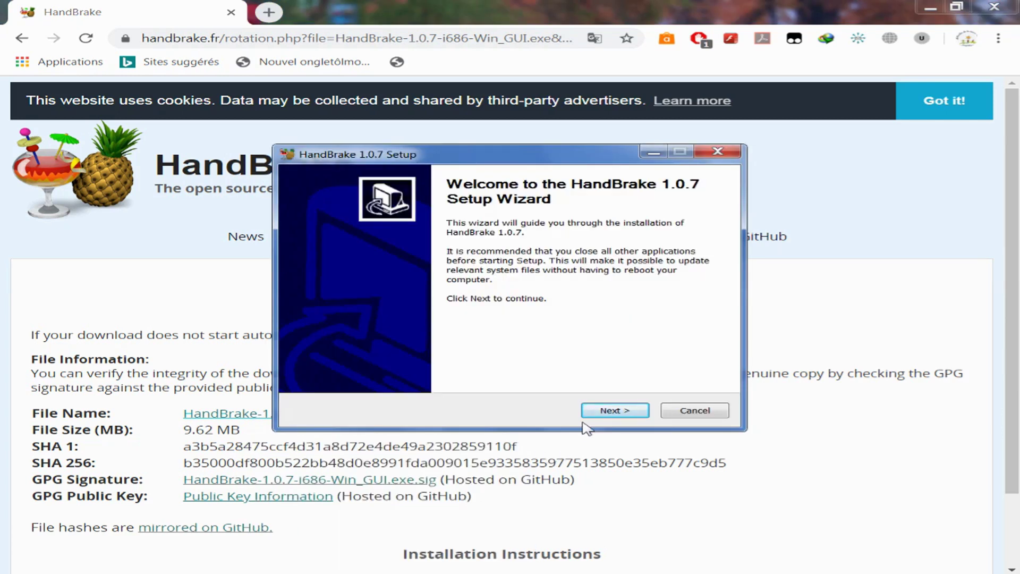
{"action": "left_click", "coordinate": [602, 414]}
{"action": "left_click", "coordinate": [602, 414]}
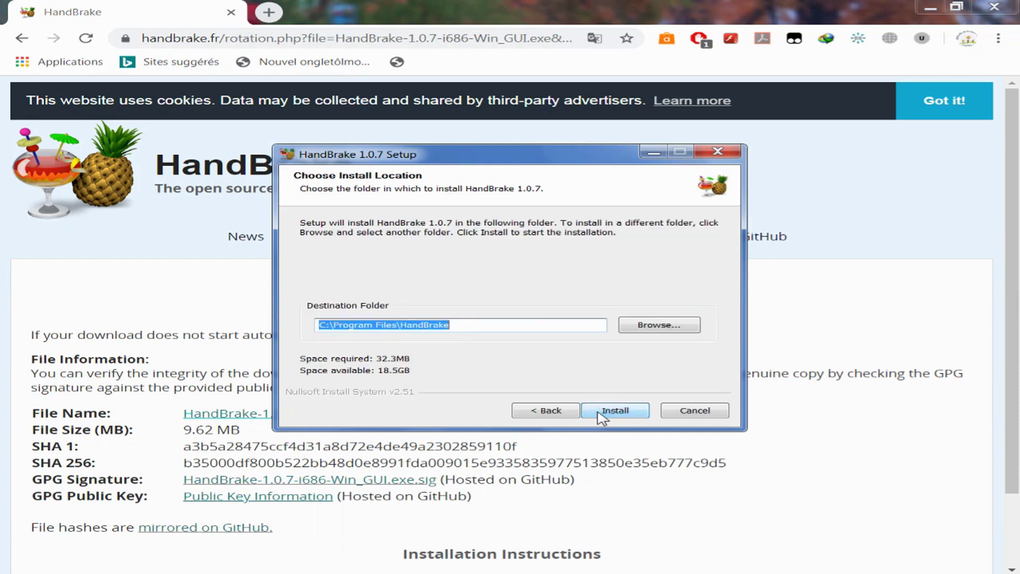
{"action": "left_click", "coordinate": [602, 415]}
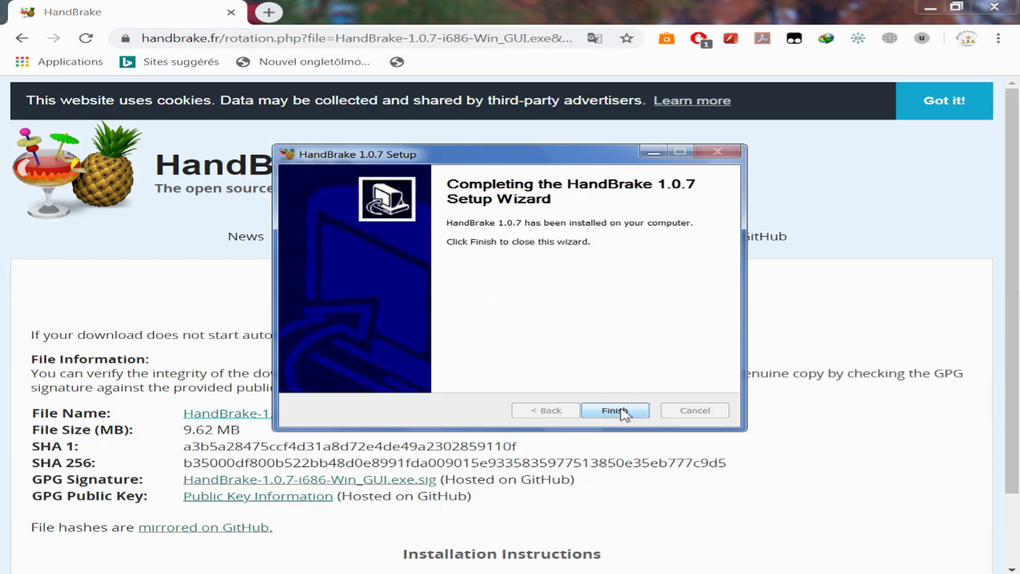
{"action": "left_click", "coordinate": [615, 412]}
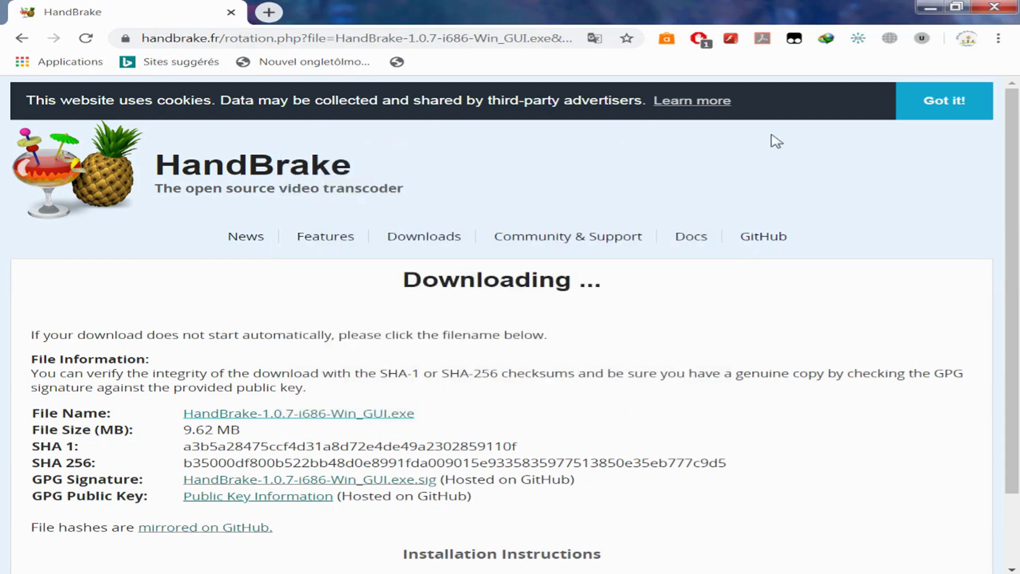
Launch HandBrake from the desktop and open the single video file السلام عليكم01 as the source.
{"action": "left_click", "coordinate": [927, 10]}
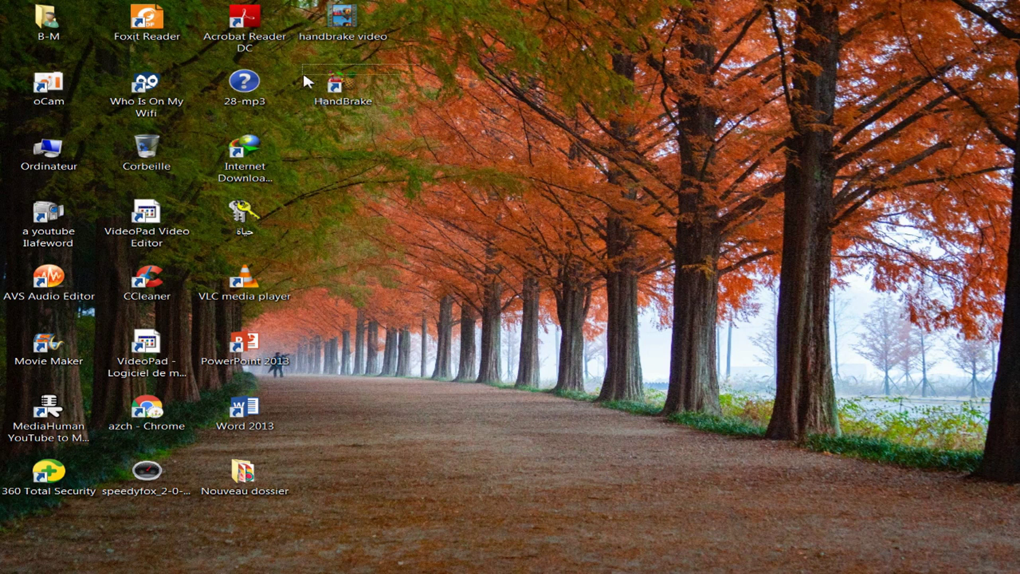
{"action": "left_click", "coordinate": [305, 85]}
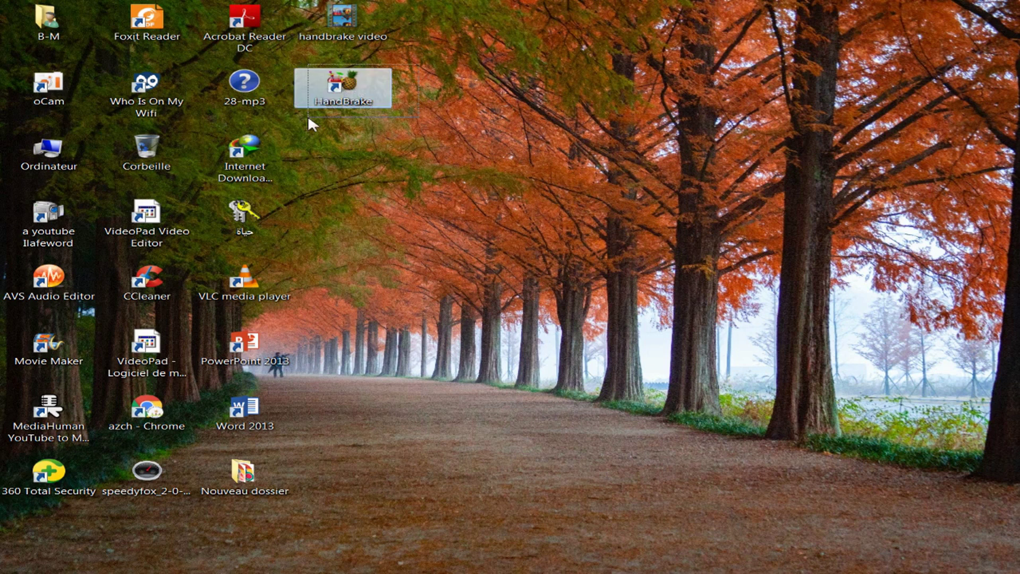
{"action": "double_click", "coordinate": [341, 95]}
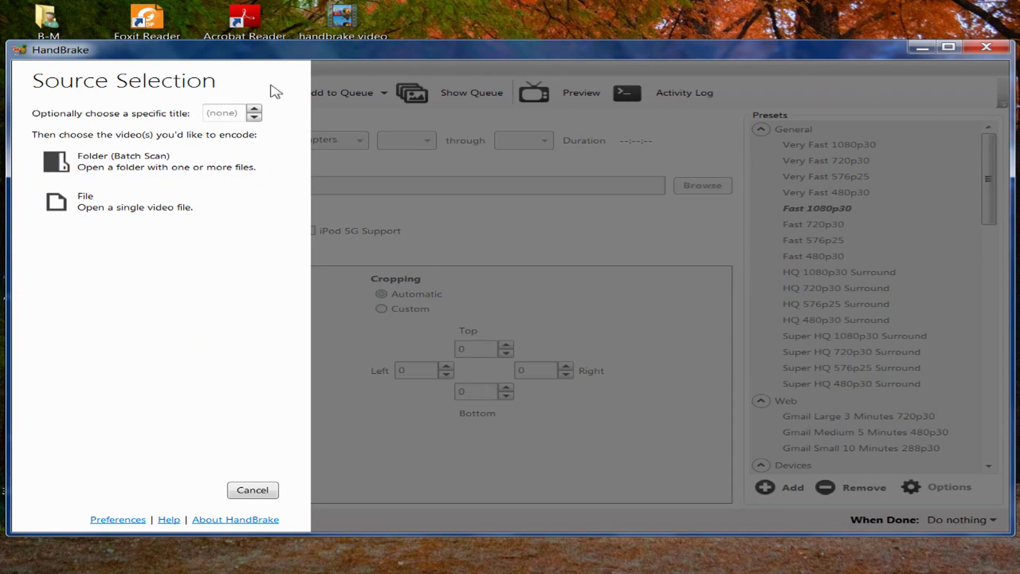
{"action": "left_click", "coordinate": [90, 205]}
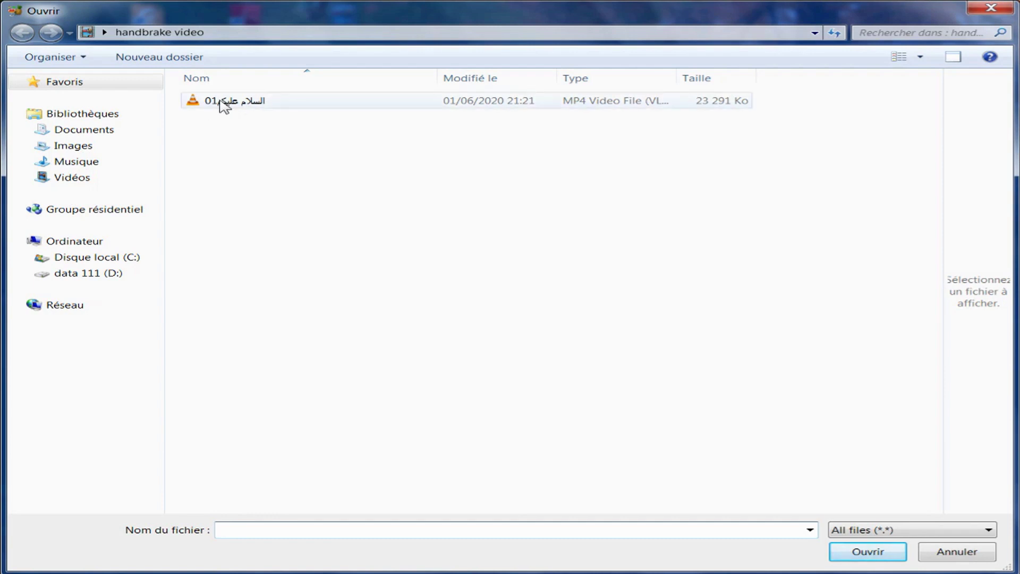
{"action": "double_click", "coordinate": [224, 103]}
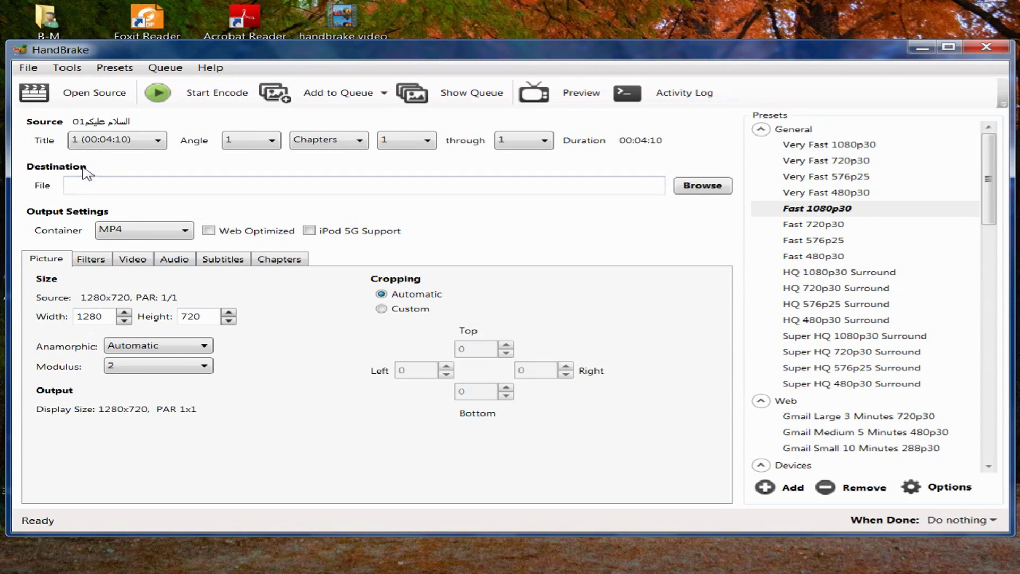
Set the destination to an MP4 file named السلام عليكم02 in the handbrake video folder.
{"action": "left_click", "coordinate": [705, 187]}
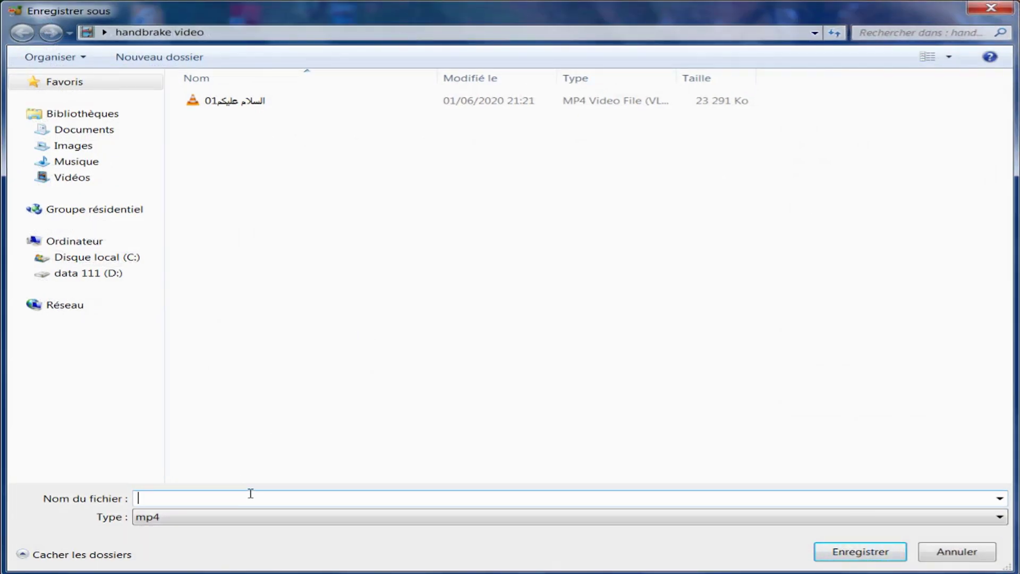
{"action": "type", "text": "السل"}
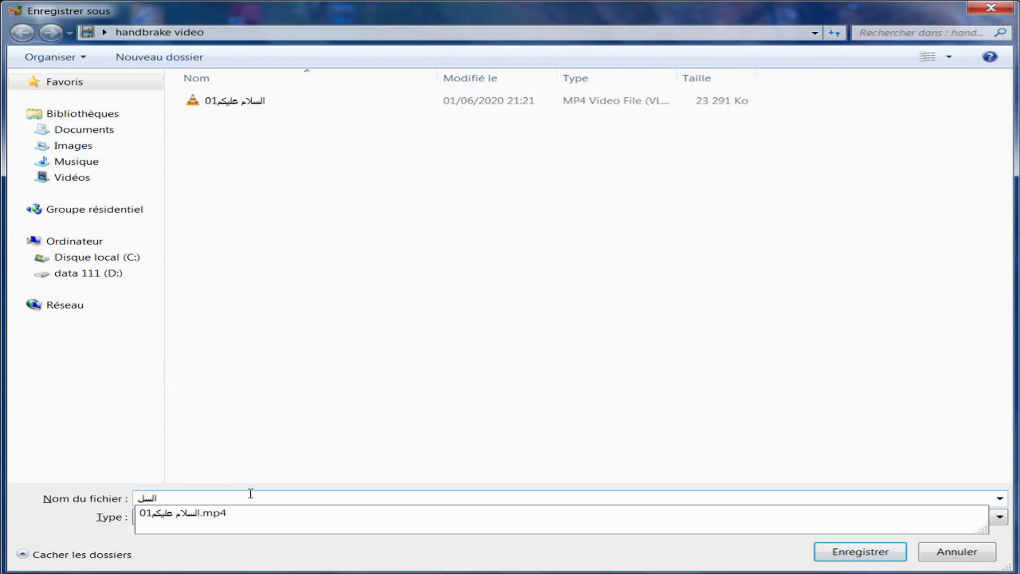
{"action": "type", "text": "ام عليكم02"}
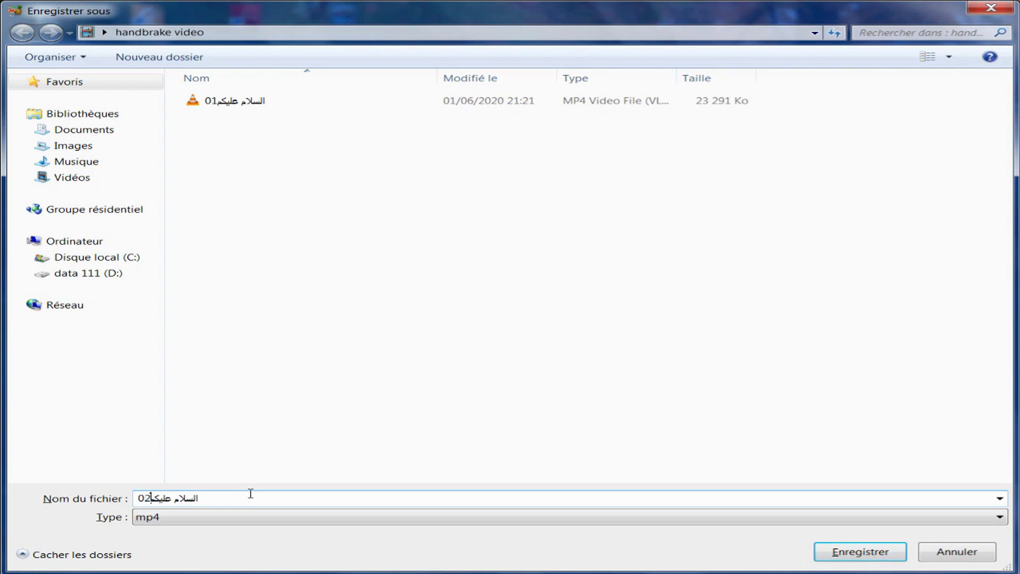
{"action": "left_click", "coordinate": [869, 558]}
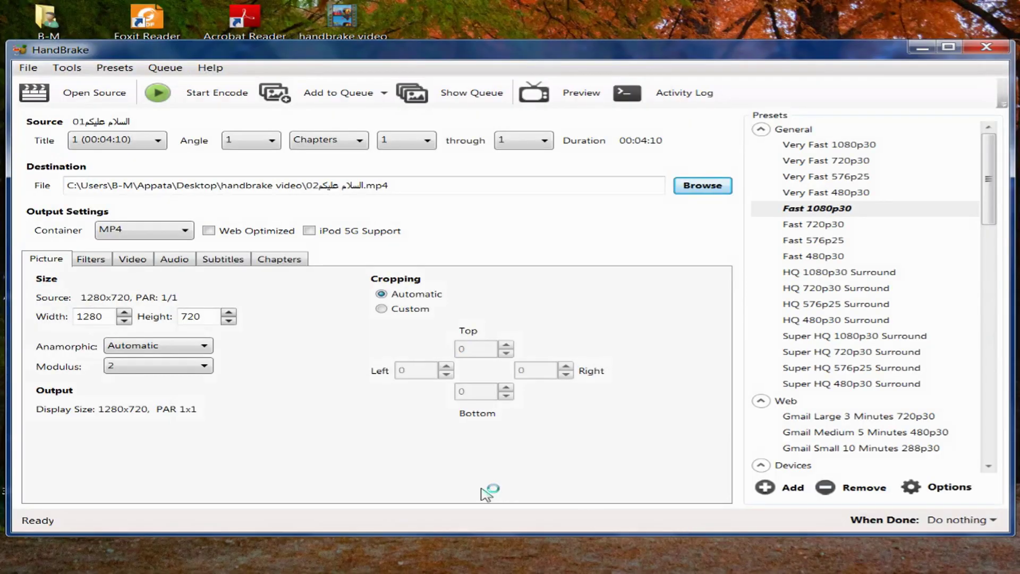
Enable Web Optimized output and set the picture's Anamorphic option to None.
{"action": "left_click", "coordinate": [209, 232]}
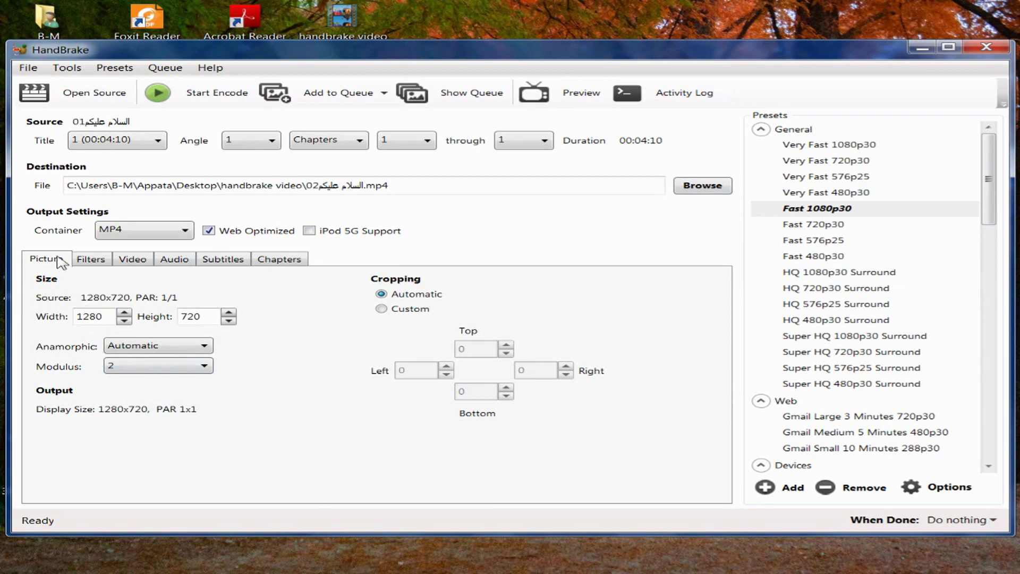
{"action": "left_click", "coordinate": [175, 347]}
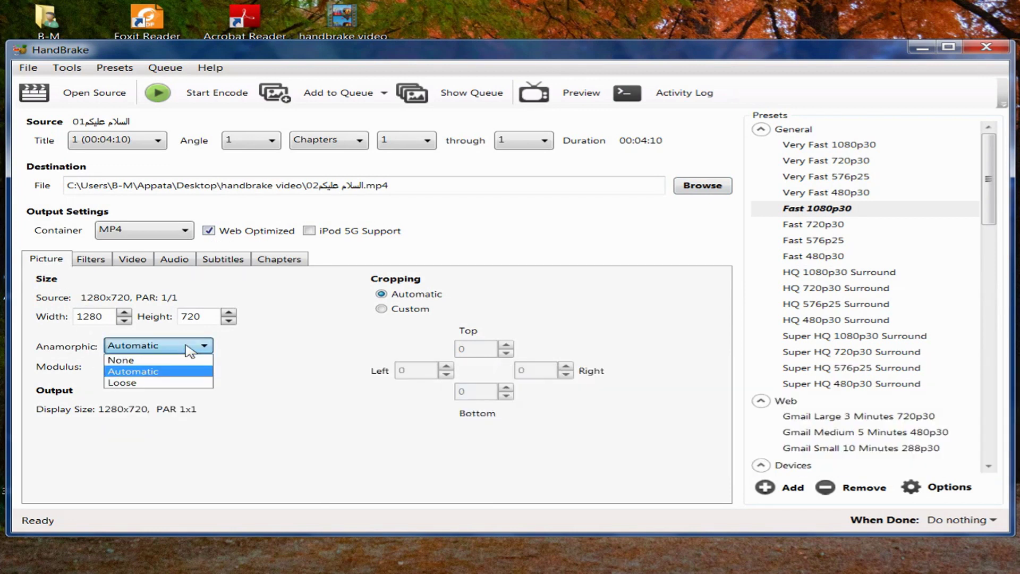
{"action": "left_click", "coordinate": [167, 364]}
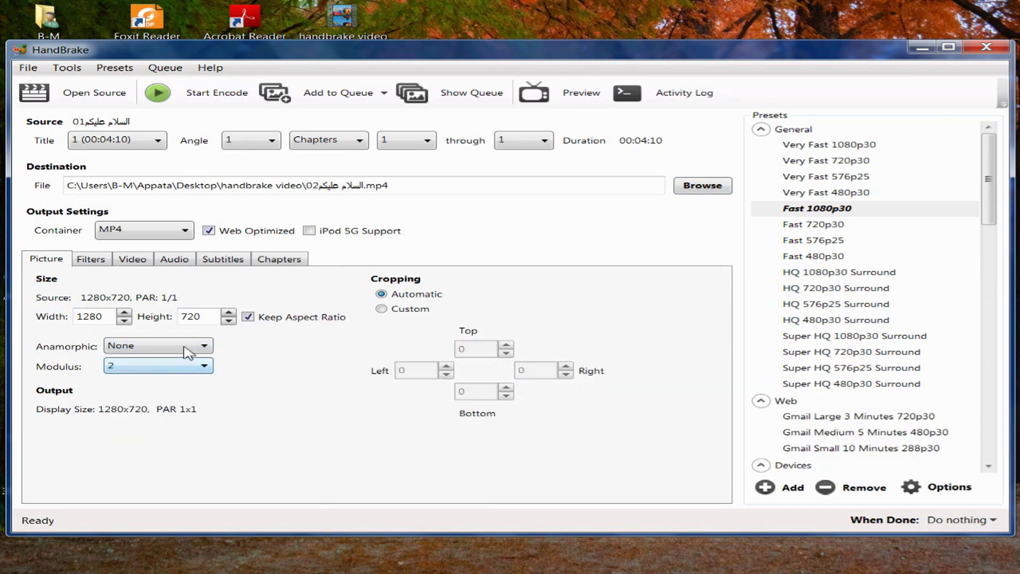
Set the video's Constant Quality to RF 26 and start the encode.
{"action": "left_click", "coordinate": [135, 263]}
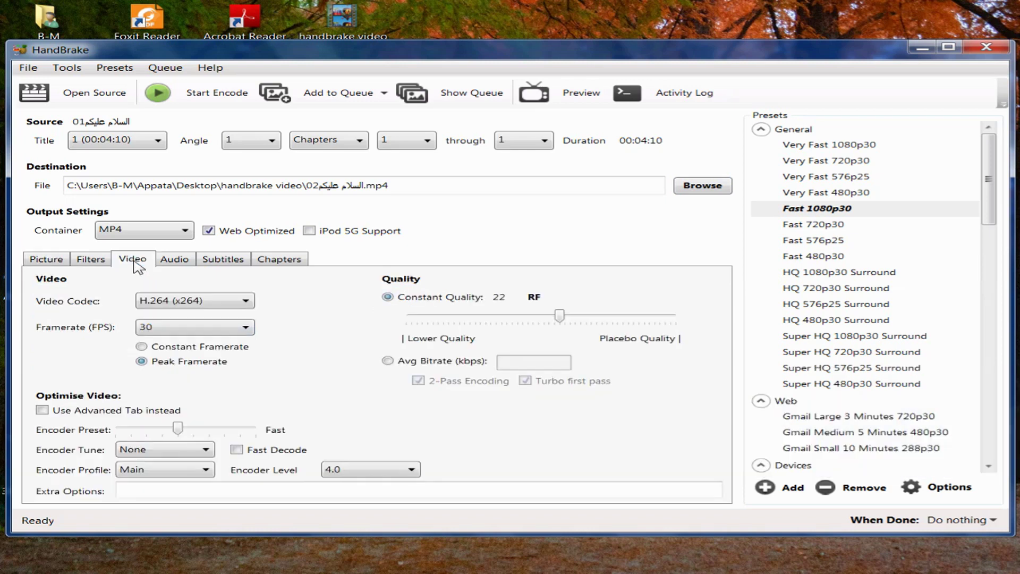
{"action": "left_click", "coordinate": [529, 319]}
{"action": "left_click", "coordinate": [529, 319]}
{"action": "left_click", "coordinate": [528, 319]}
{"action": "left_click", "coordinate": [529, 319]}
{"action": "left_click", "coordinate": [182, 96]}
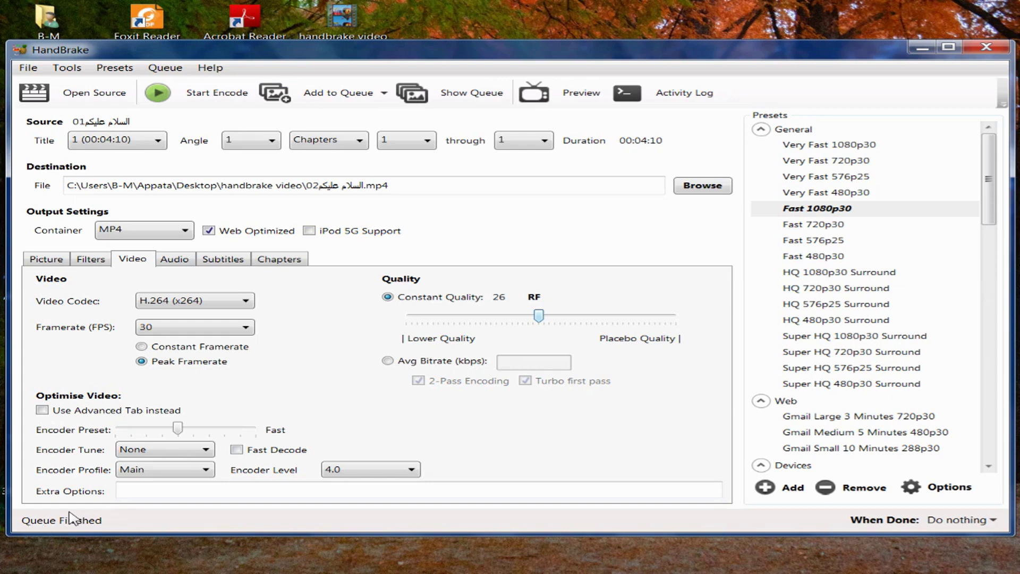
Open the desktop's handbrake video folder, compare the two files' sizes and play the original السلام عليكم01 in VLC.
{"action": "left_click", "coordinate": [920, 46]}
{"action": "double_click", "coordinate": [343, 21]}
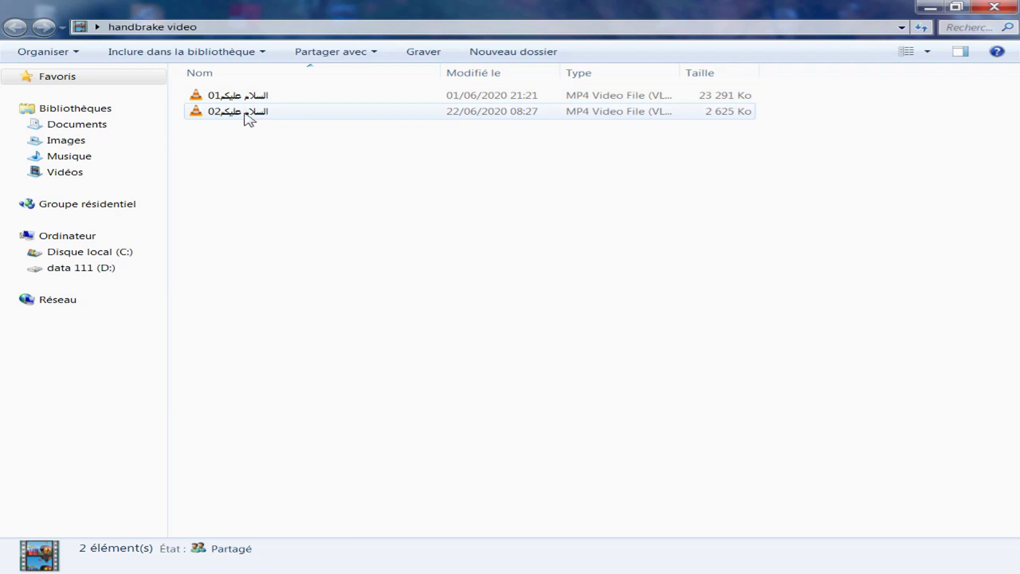
{"action": "mouse_move", "coordinate": [246, 114]}
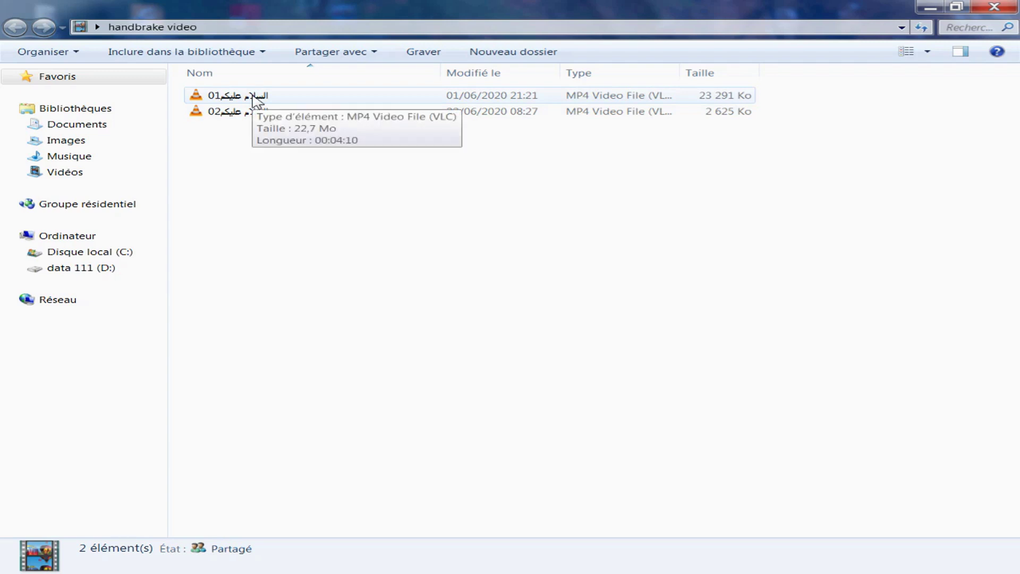
{"action": "left_click", "coordinate": [253, 97]}
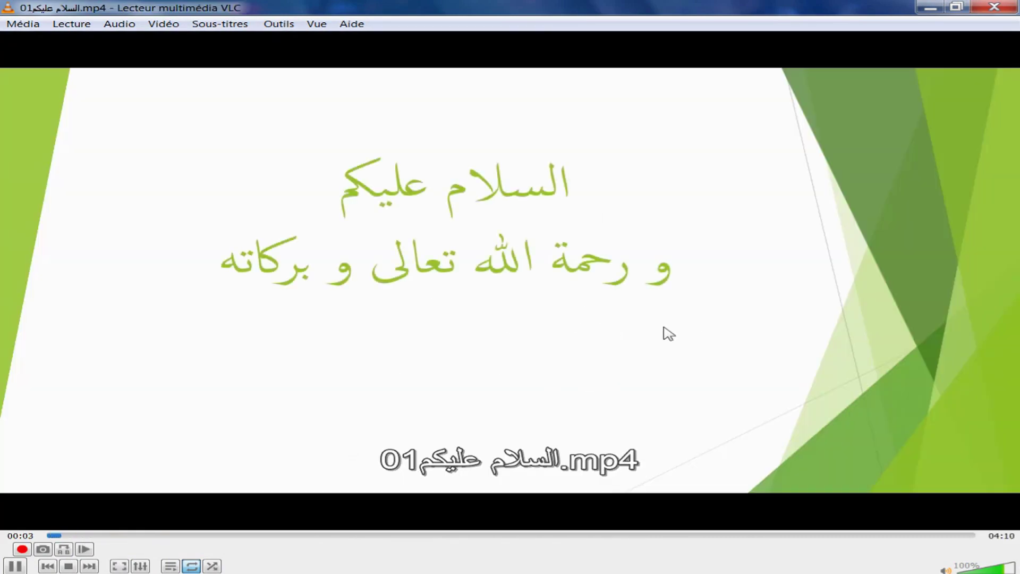
{"action": "left_click", "coordinate": [1002, 8]}
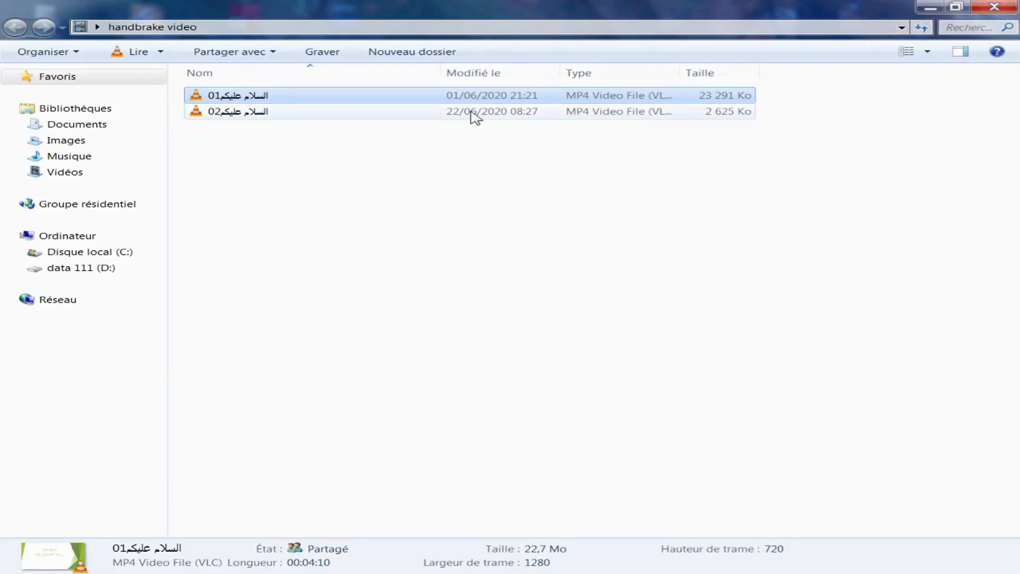
Play the compressed video السلام عليكم02 in VLC to check its quality, then close the player and the folder.
{"action": "left_click", "coordinate": [265, 114]}
{"action": "key", "text": "Return"}
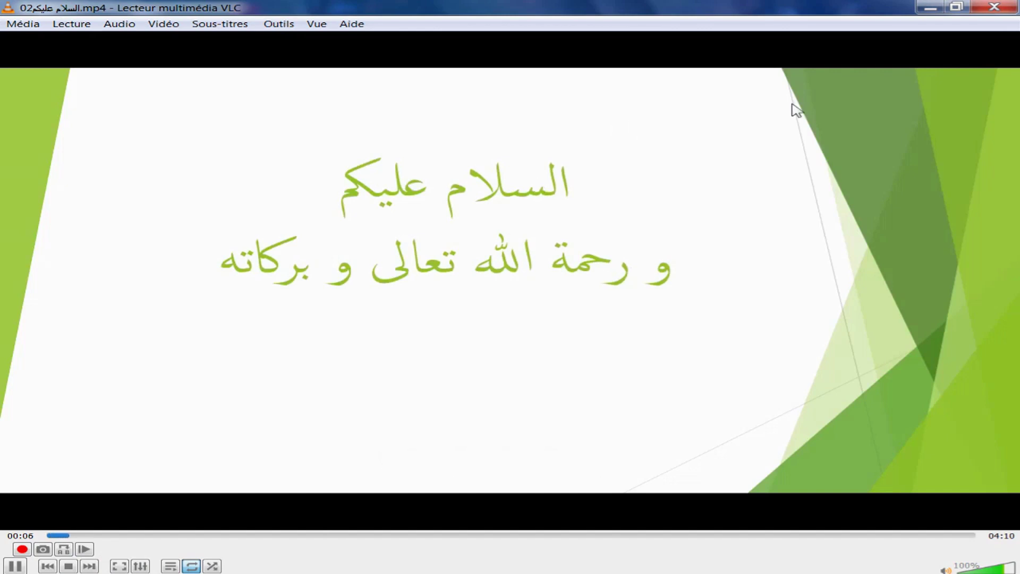
{"action": "left_click", "coordinate": [993, 6]}
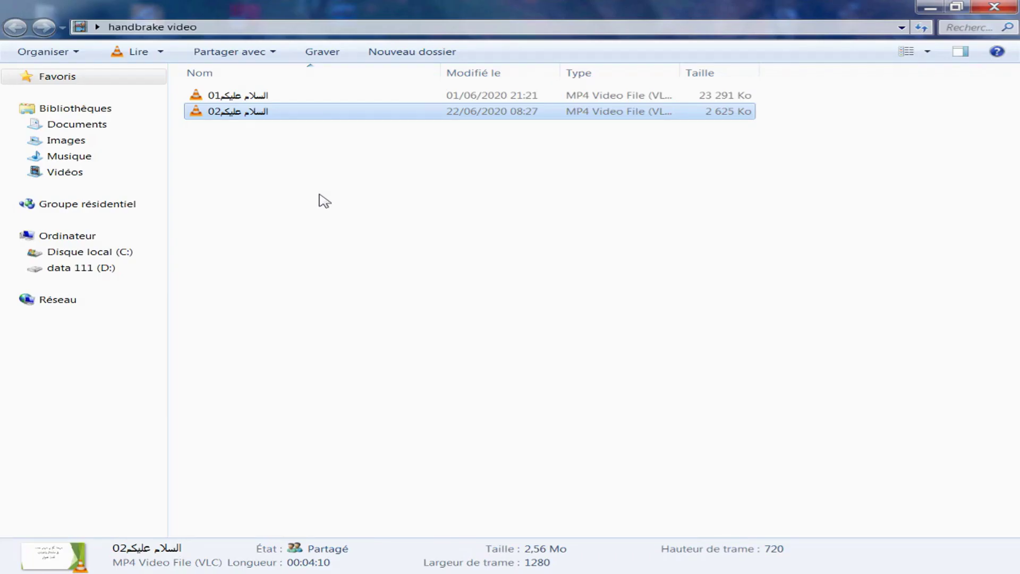
{"action": "left_click", "coordinate": [996, 7]}
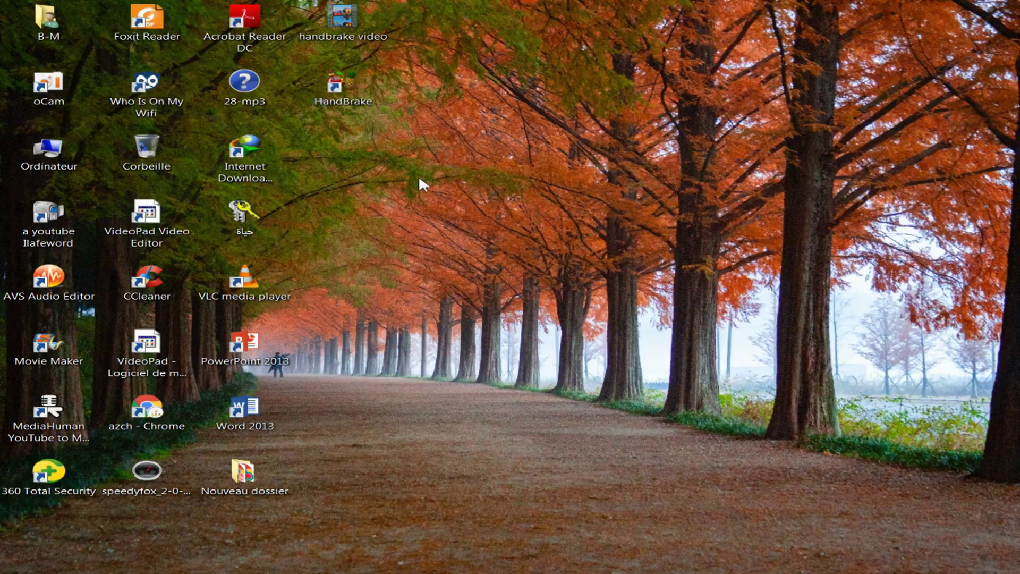